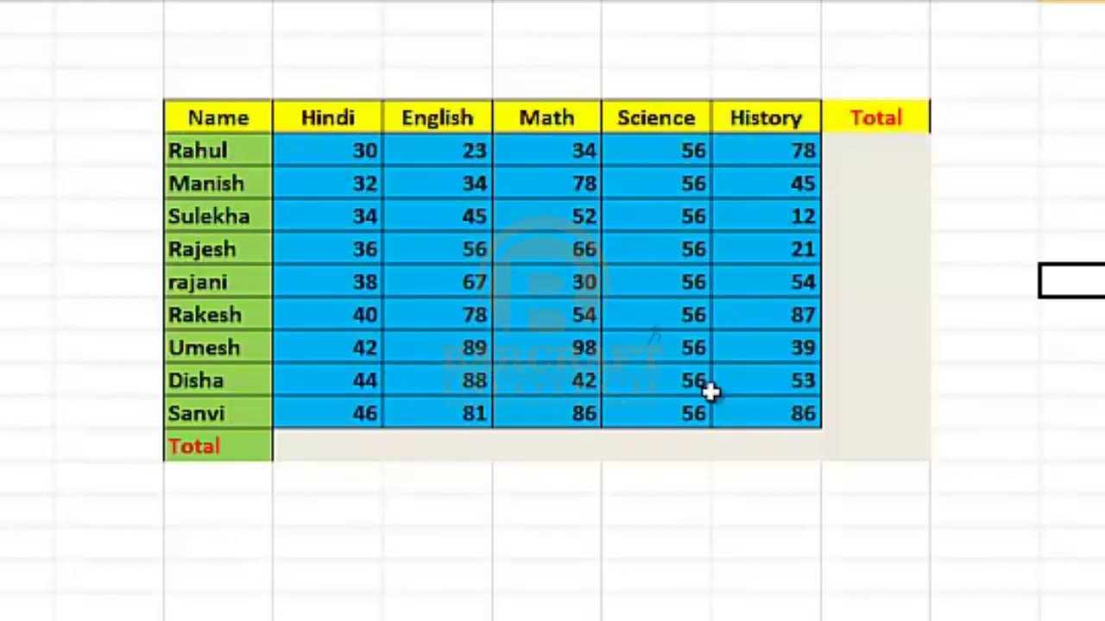
Enter =sum(E5:I5) in Rahul's Total cell J5 so it shows 221.
click(873, 142)
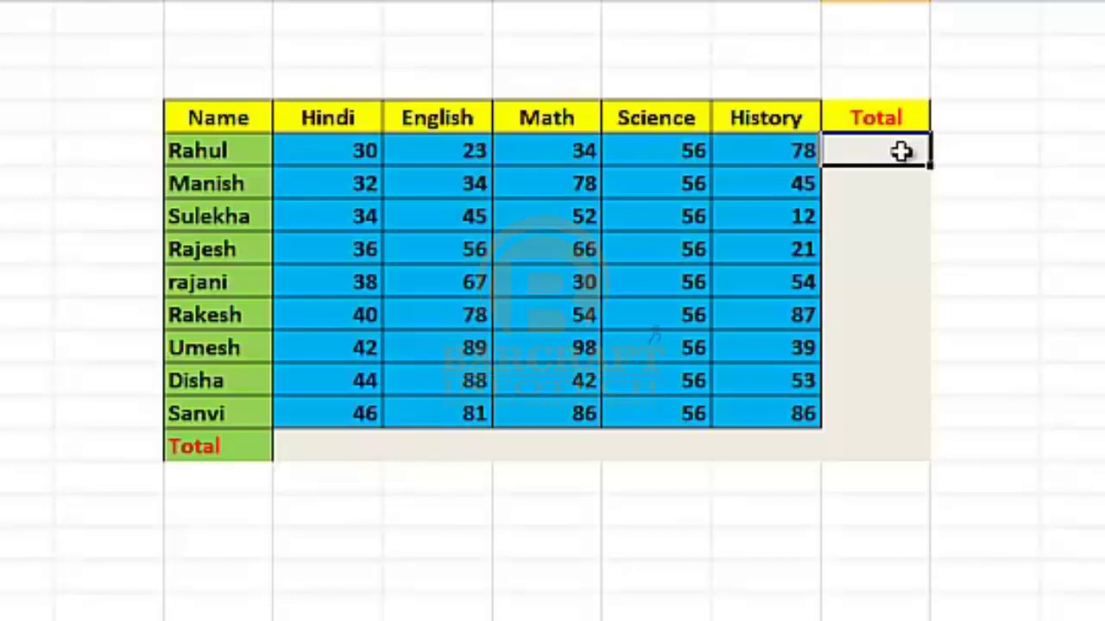
text(=)
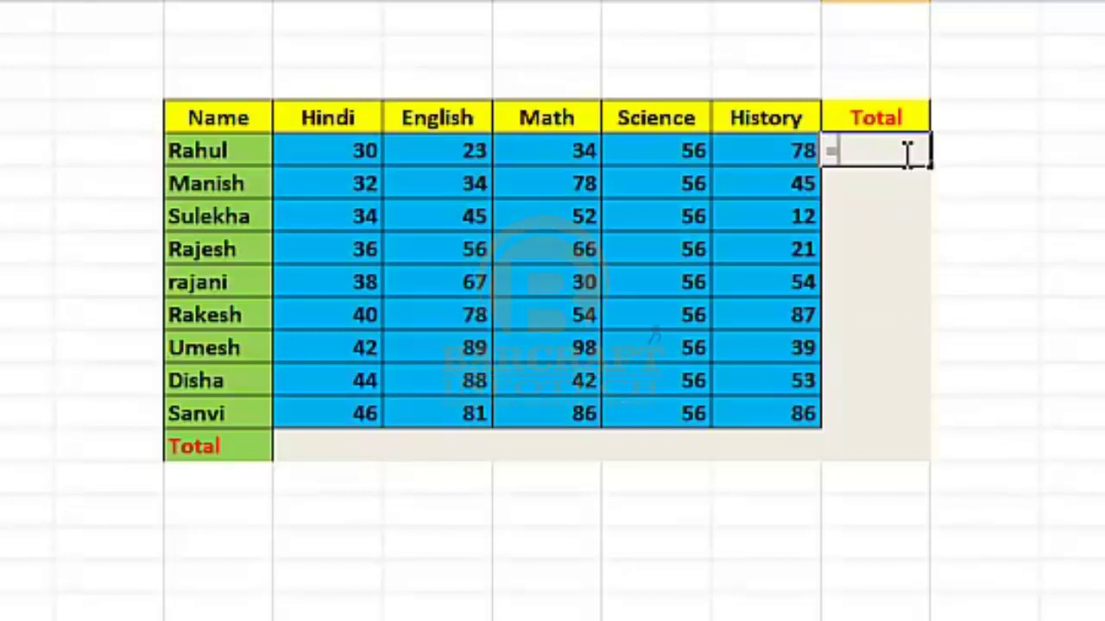
text(sum)
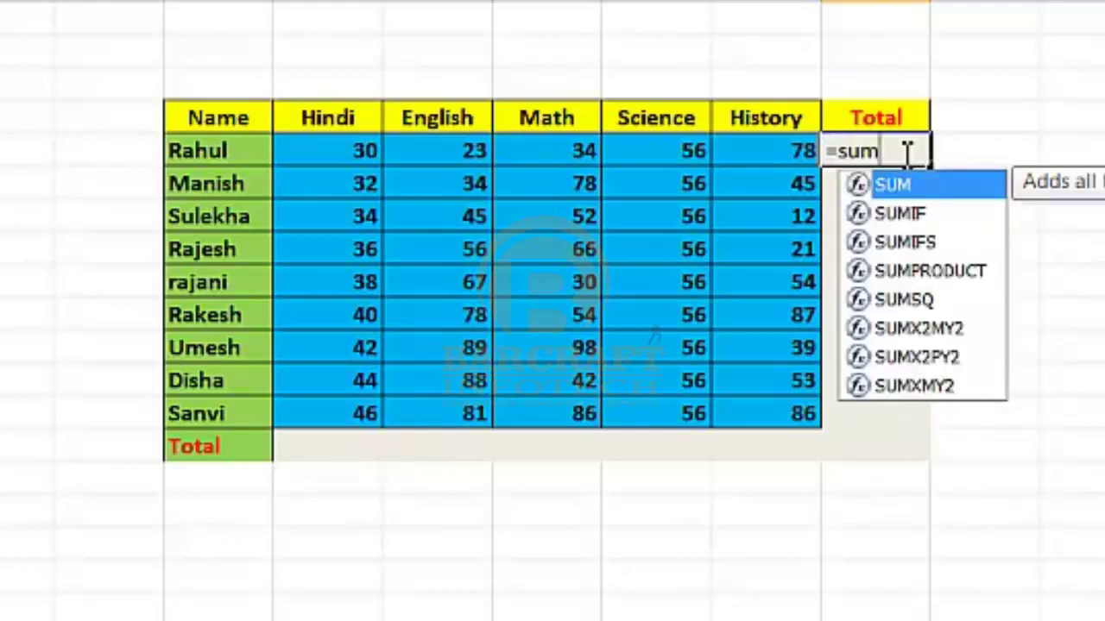
text(()
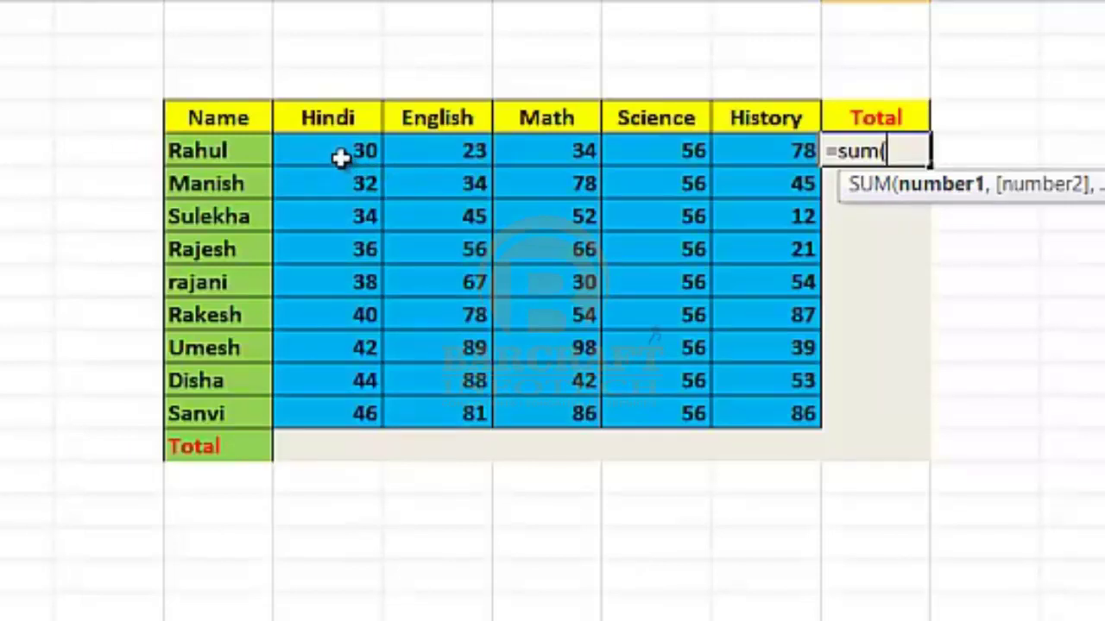
click(341, 153)
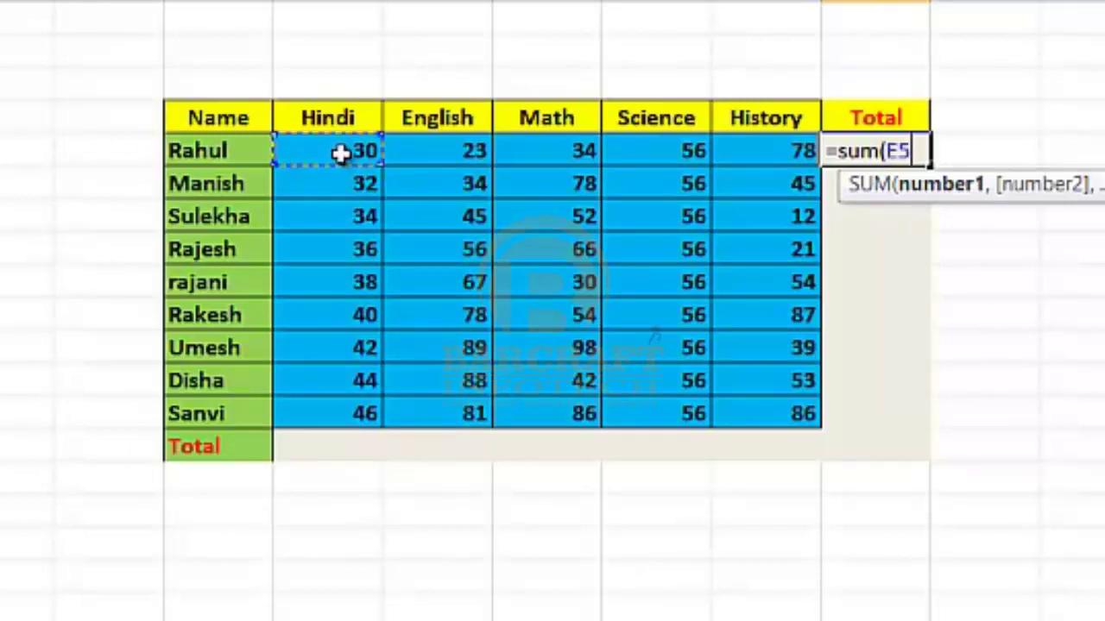
drag(340, 153, 756, 154)
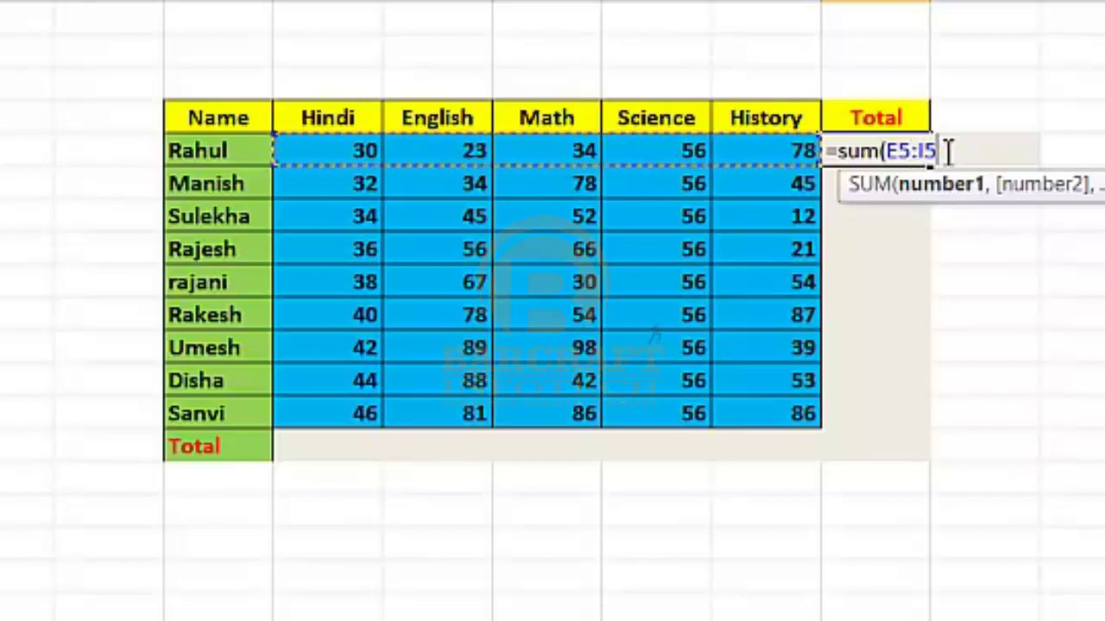
text())
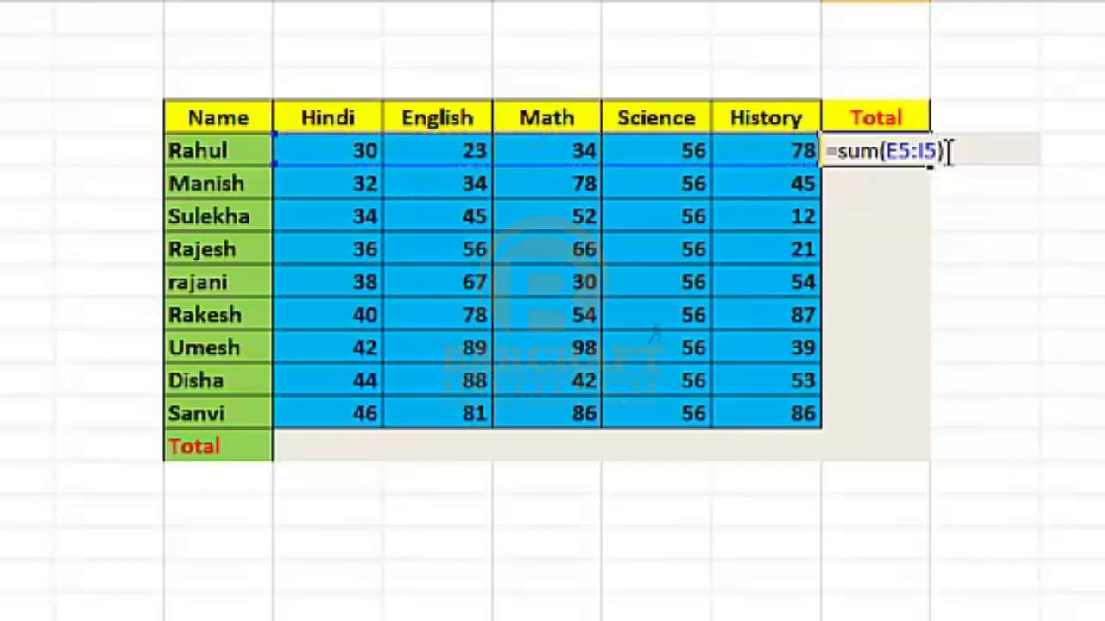
key(Return)
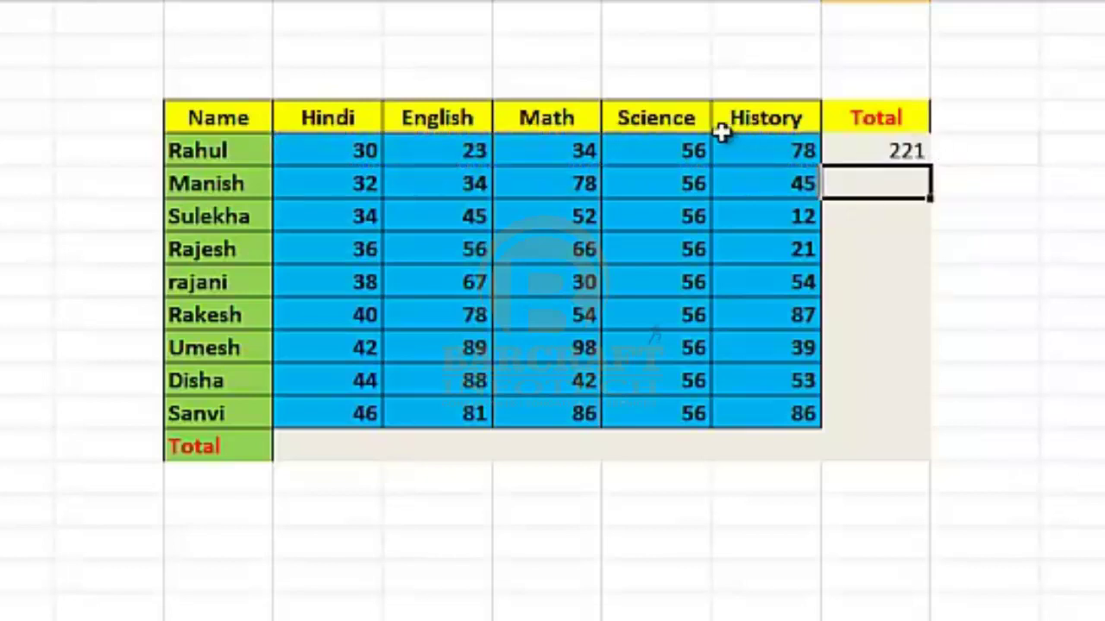
Copy J5's SUM formula down to J13, giving totals 245, 199, 235, 245, 315, 324, 283, 355.
click(889, 151)
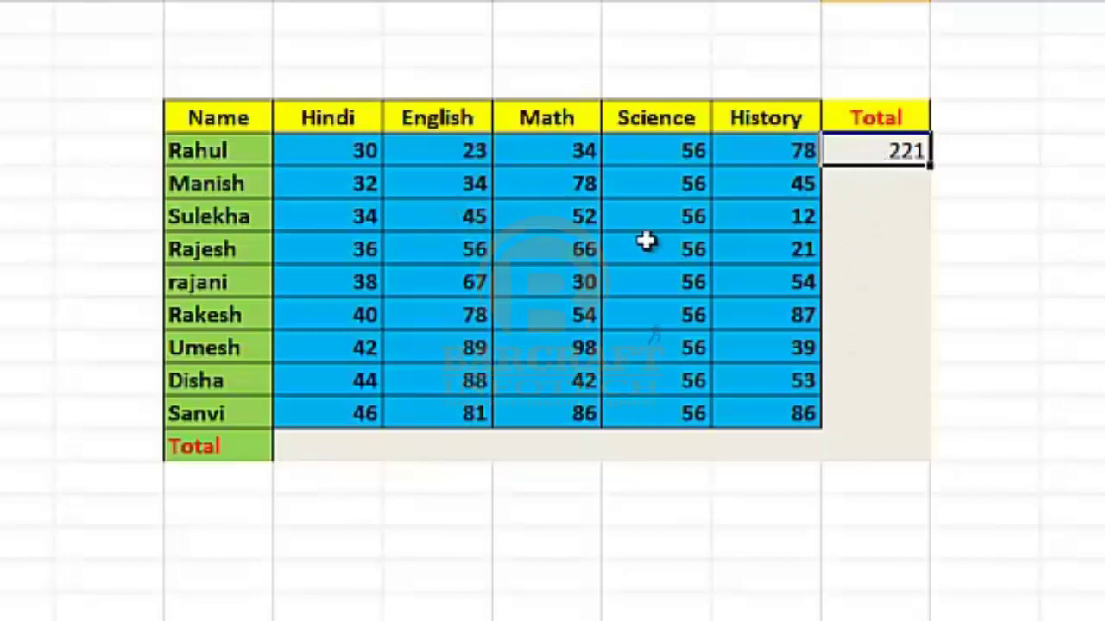
click(878, 192)
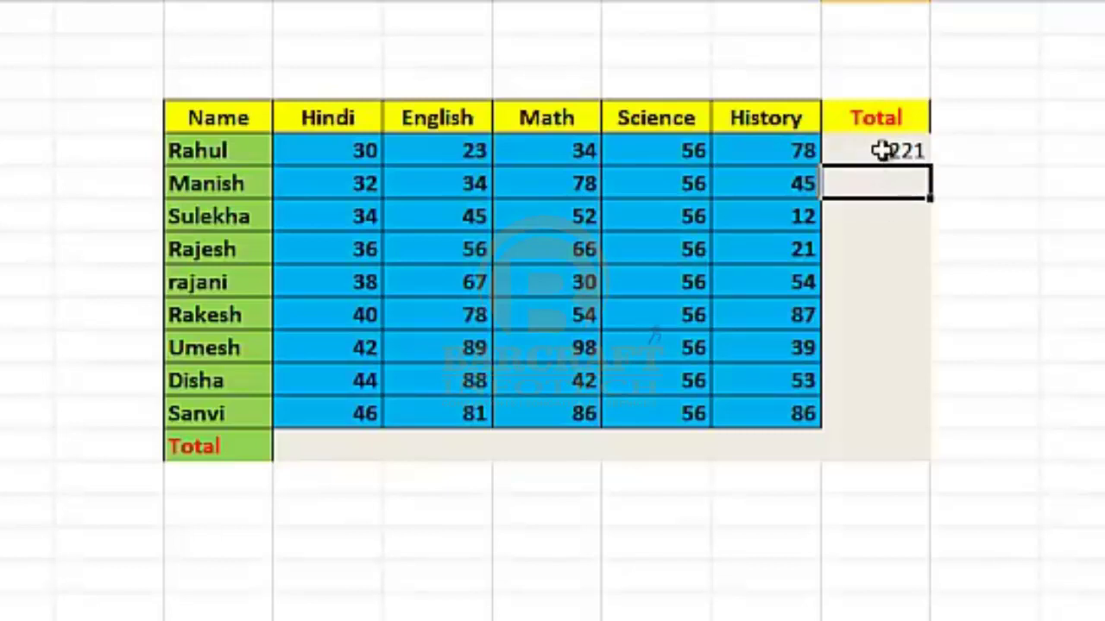
click(880, 151)
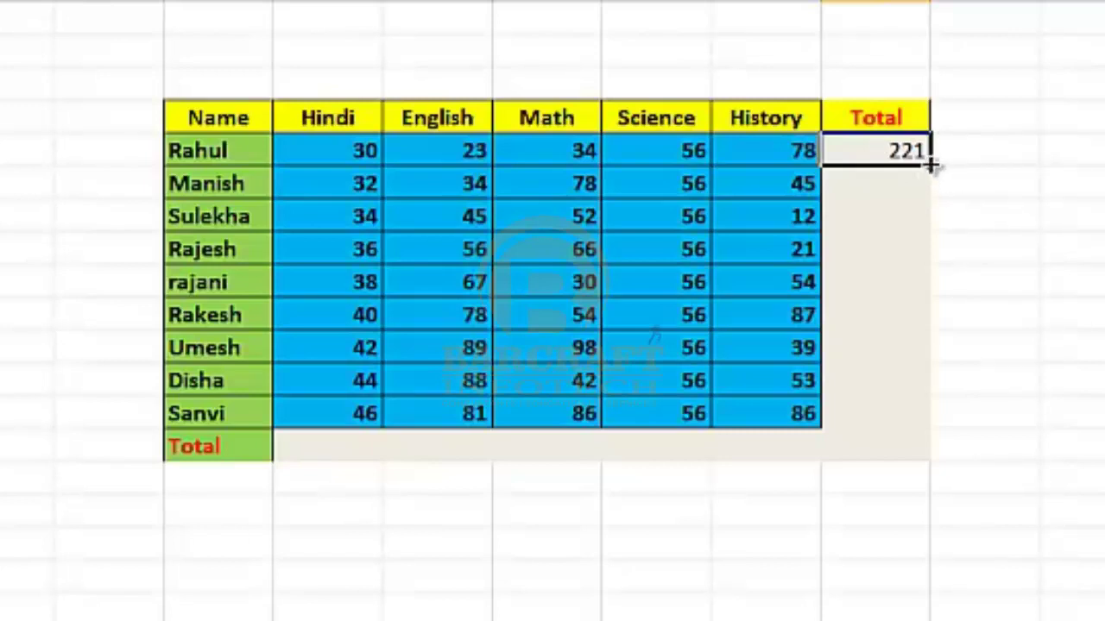
drag(931, 165, 931, 375)
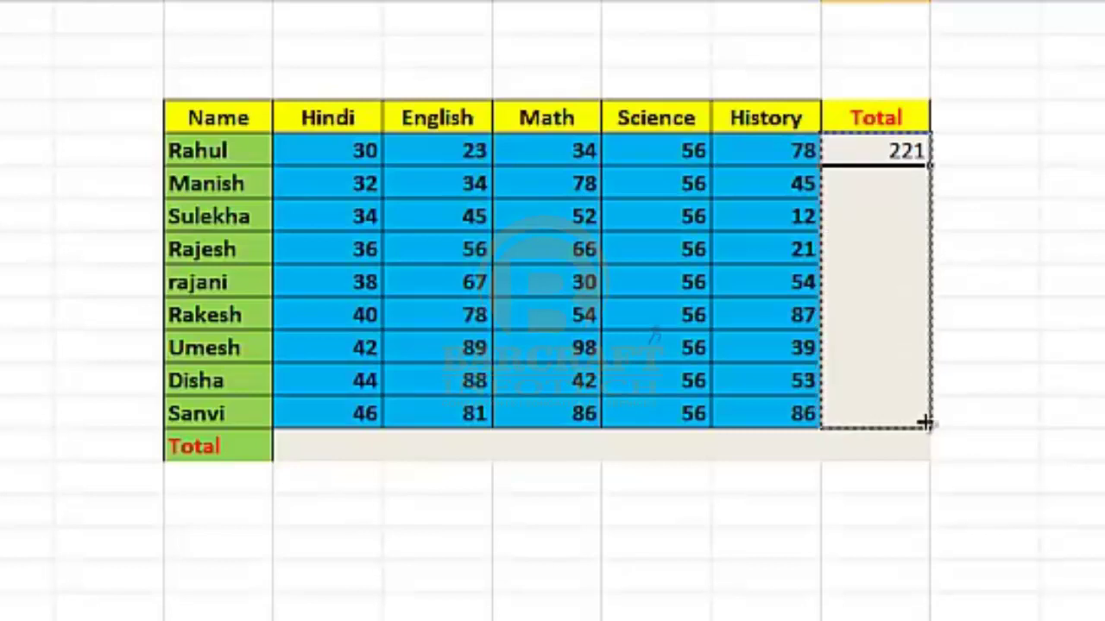
drag(923, 423, 925, 423)
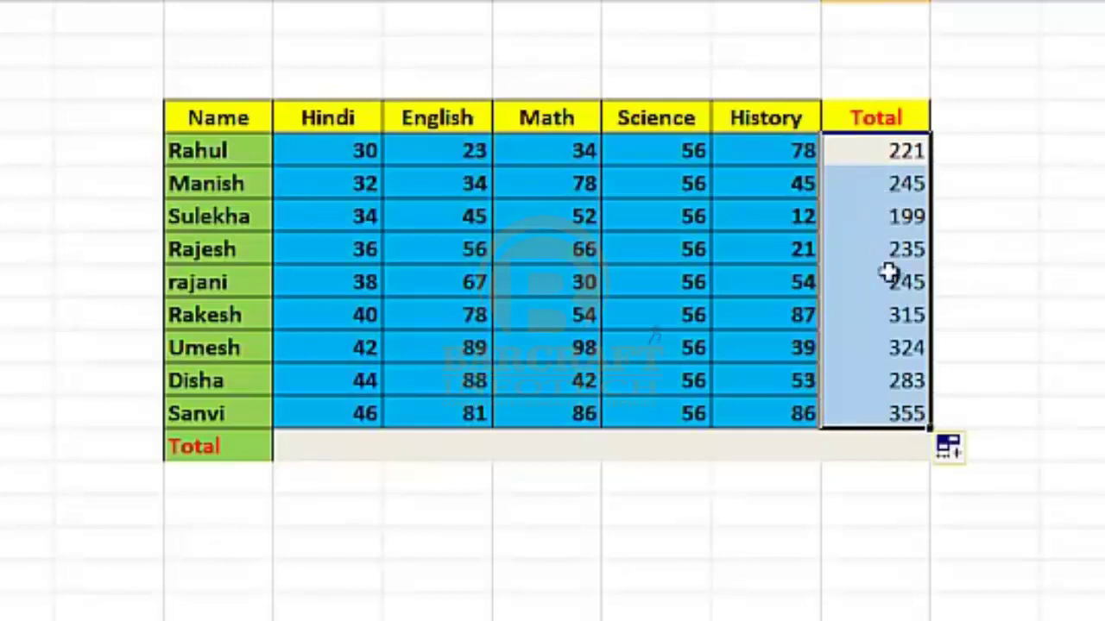
click(893, 221)
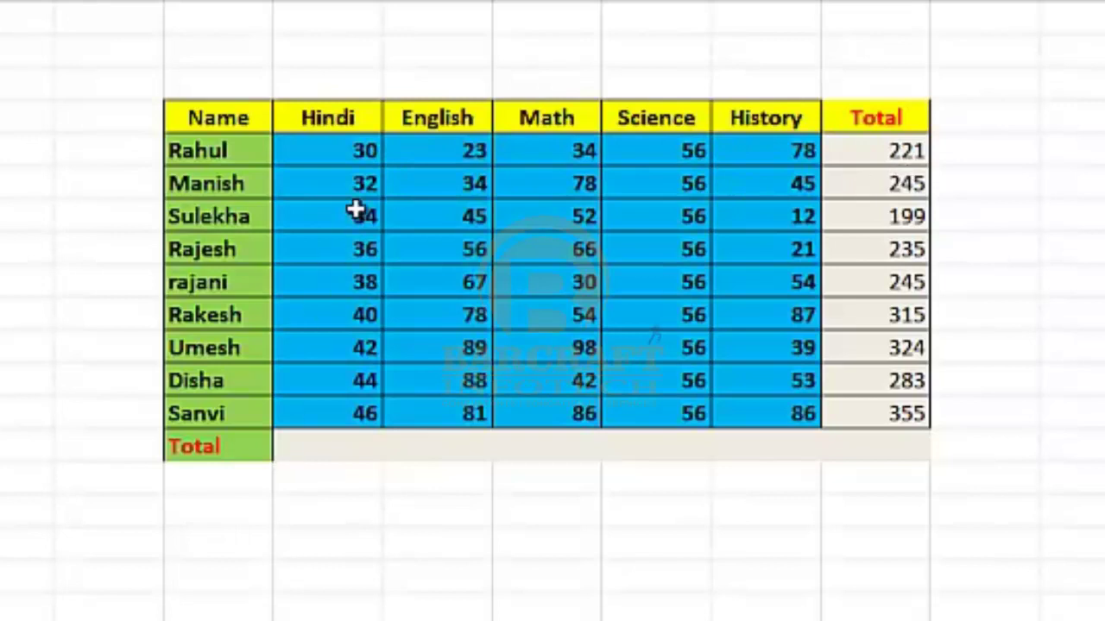
Enter =sum(E5:E13) in the Hindi cell of the Total row, giving 342.
click(356, 438)
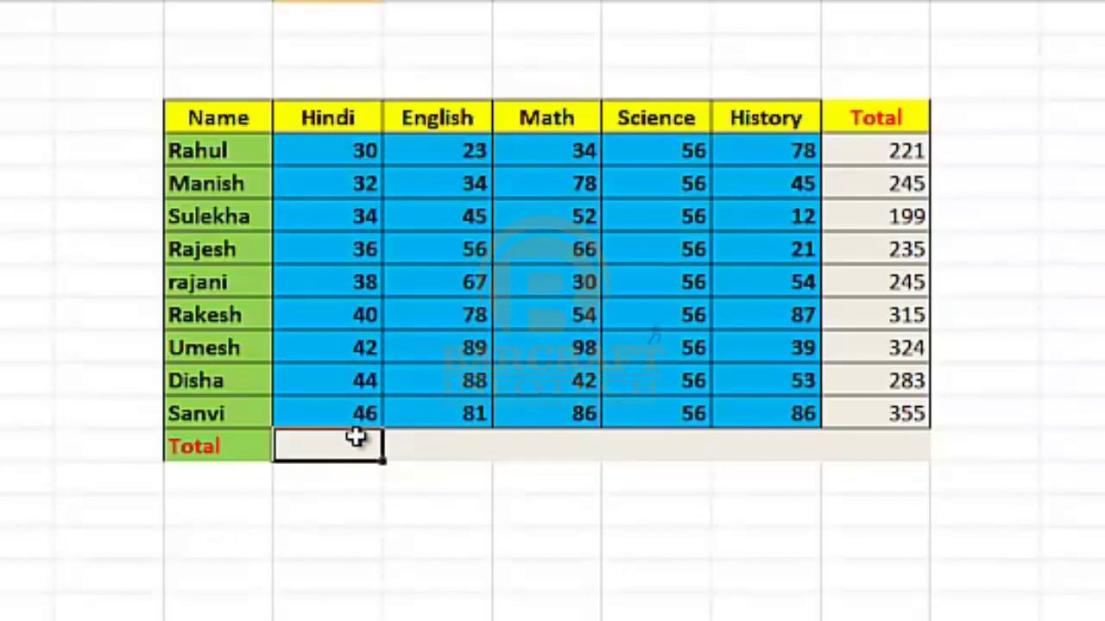
text(=)
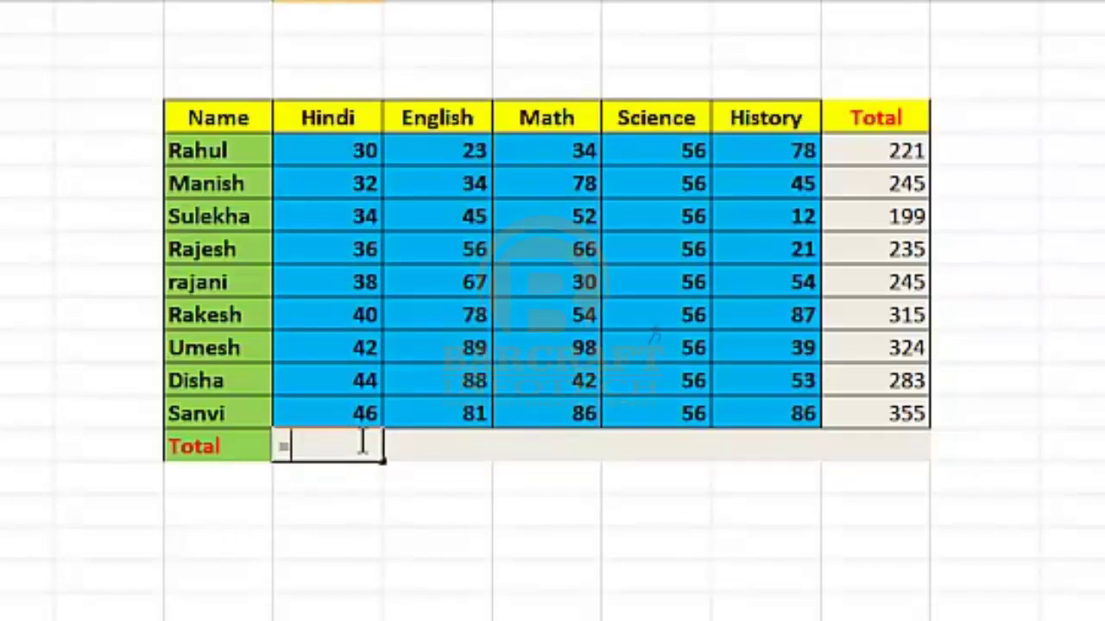
text(sum)
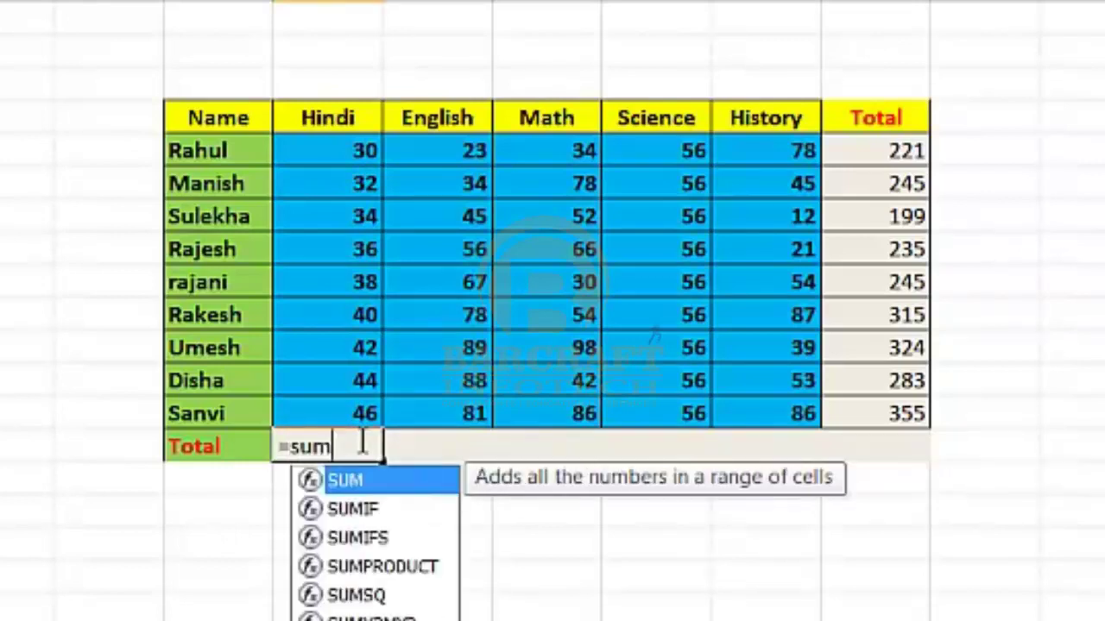
text(()
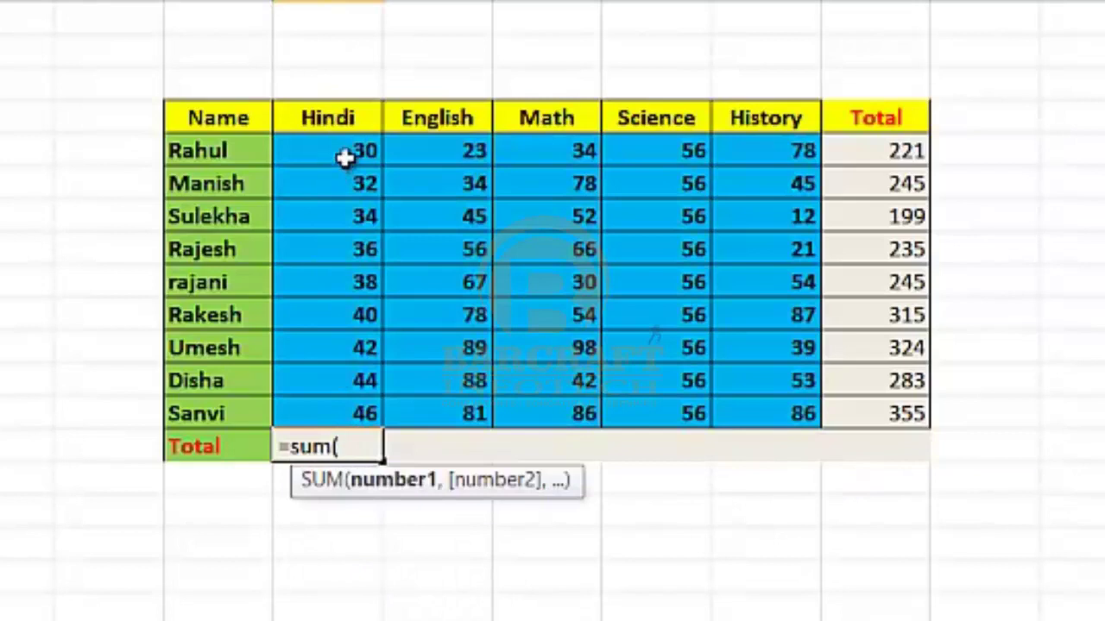
click(343, 157)
drag(343, 157, 342, 417)
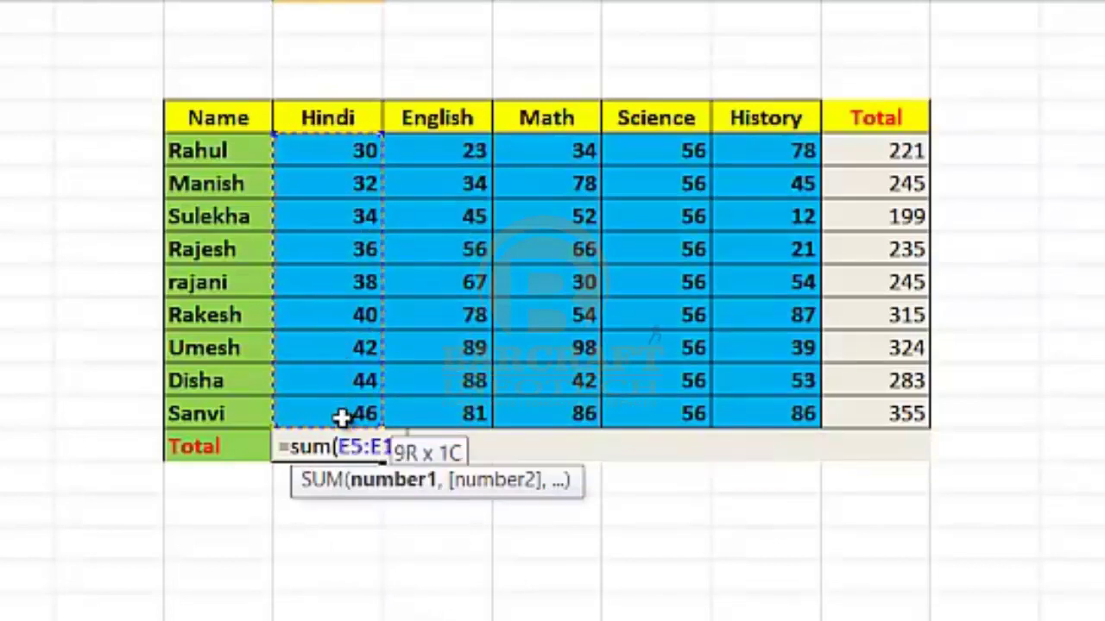
text())
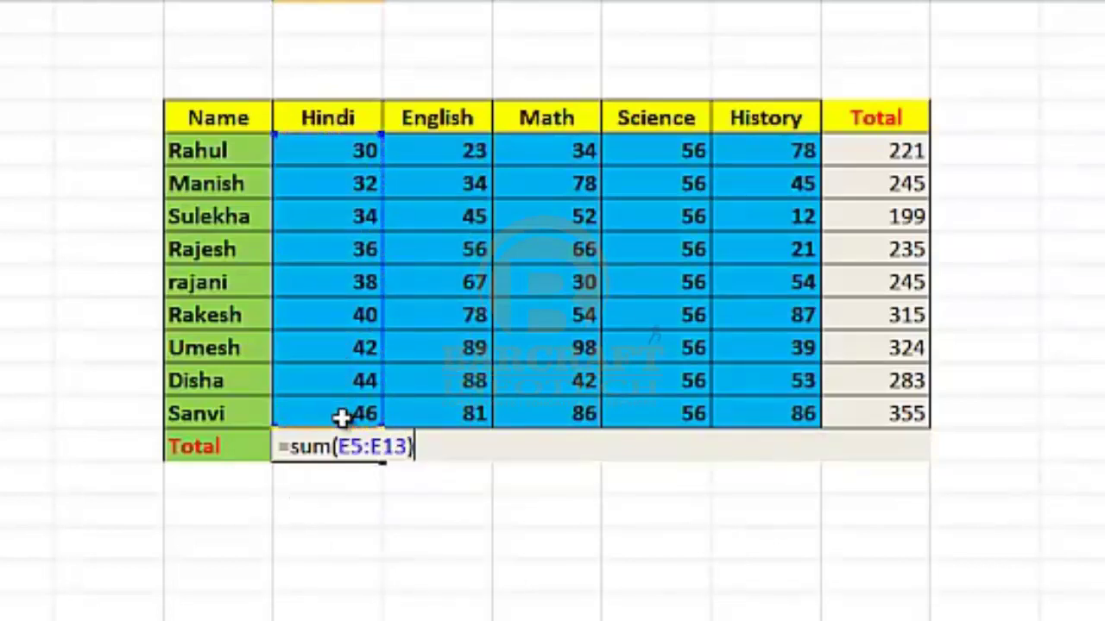
key(Return)
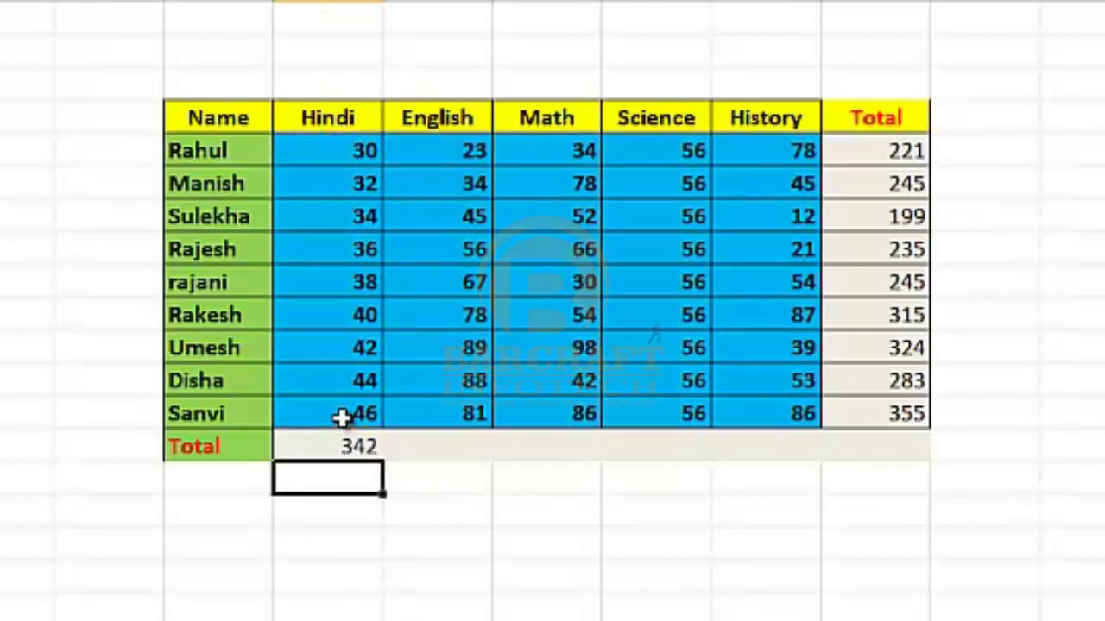
Copy the Hindi total formula right through History, giving 561, 540, 504 and 475.
click(358, 446)
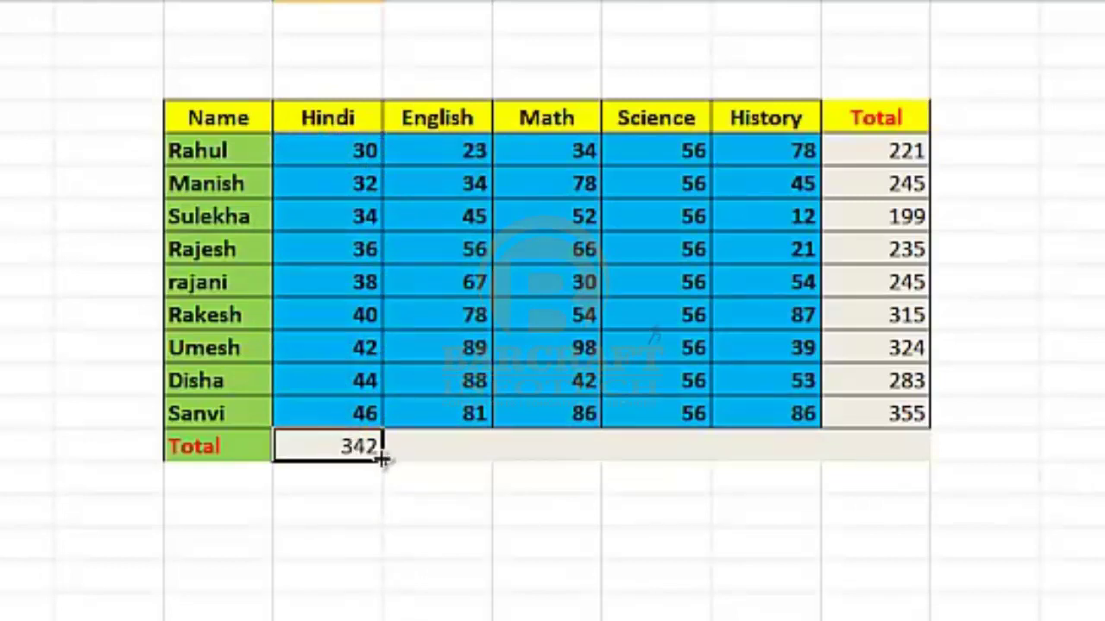
drag(380, 459, 826, 455)
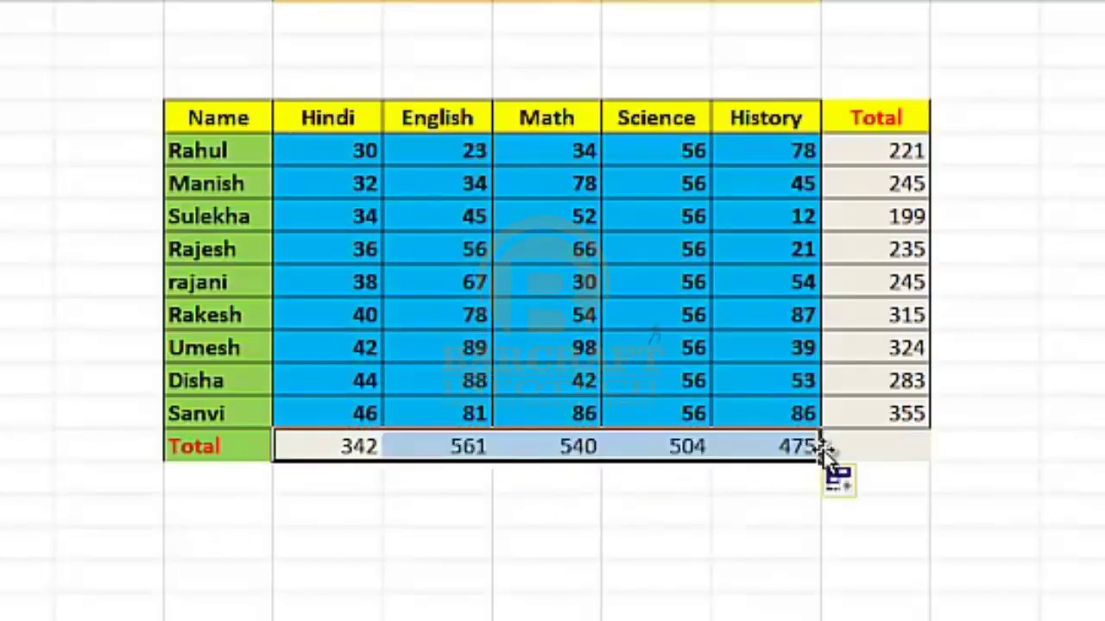
click(858, 540)
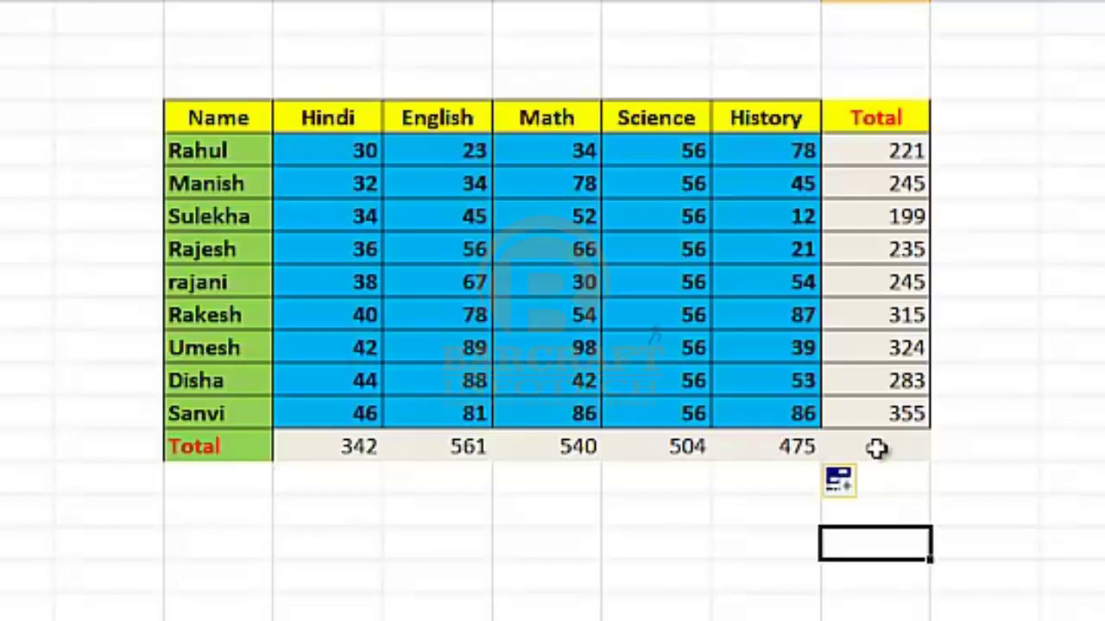
Use AutoSum below the Total column to add grand total =SUM(J5:J13), 2422.
click(876, 447)
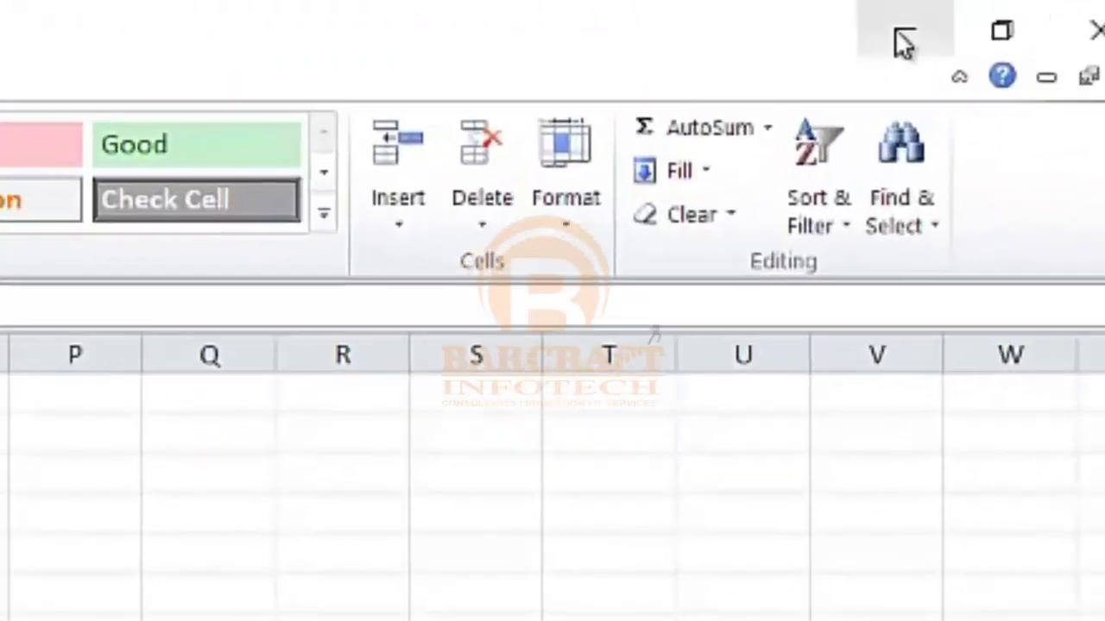
click(712, 134)
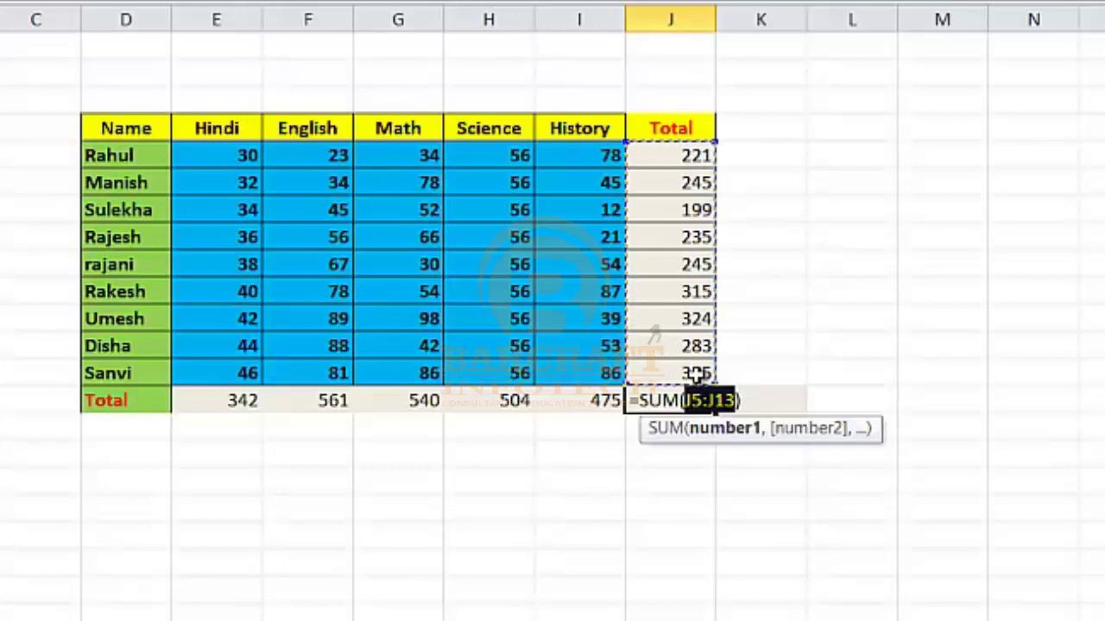
key(Return)
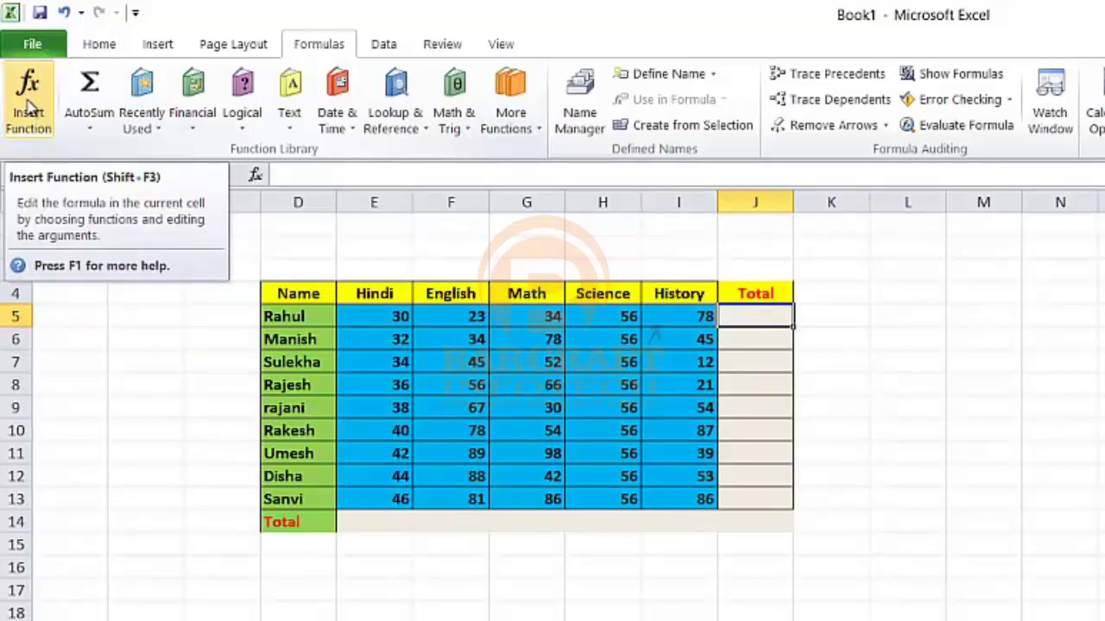
Insert Function on Rahul's Total cell, search 'sum' and choose SUM, previewing E5:I5 as 221.
click(28, 105)
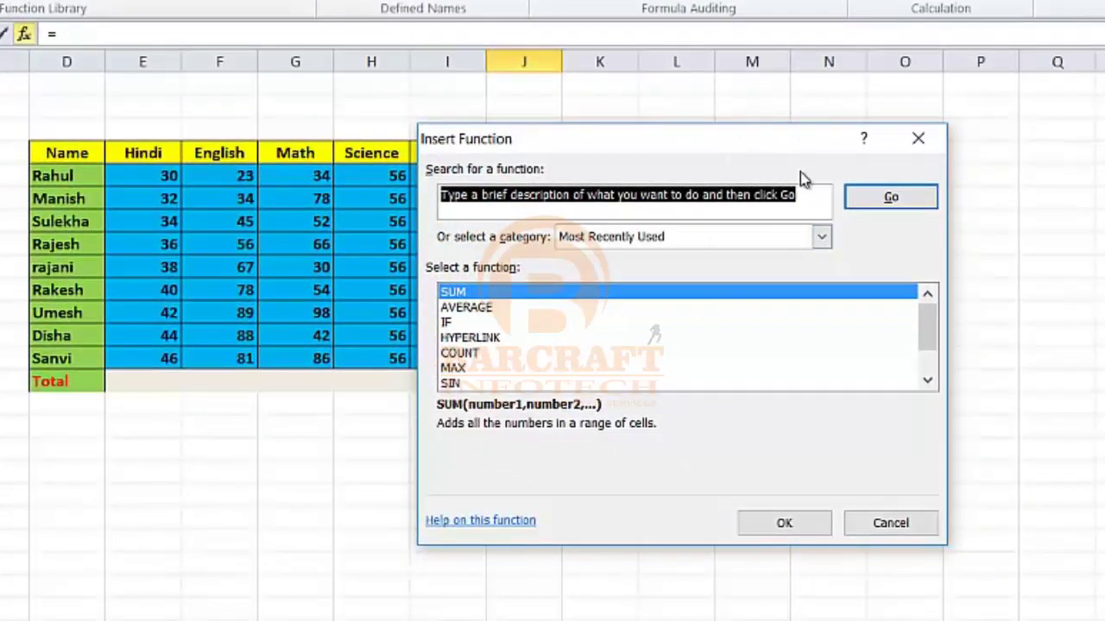
drag(772, 148, 1040, 161)
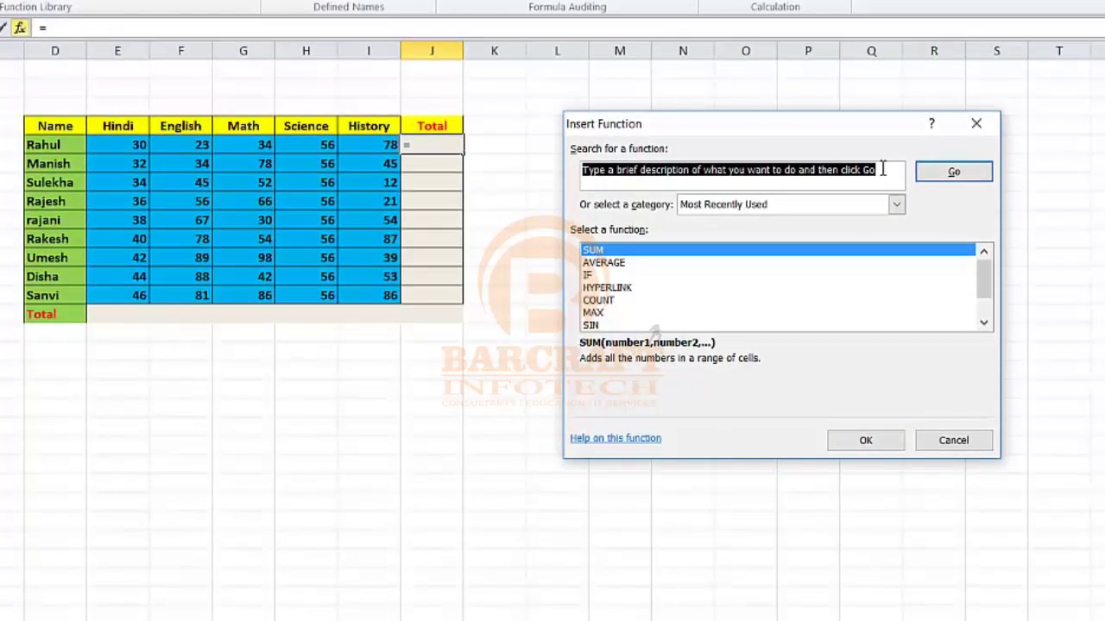
text(sum)
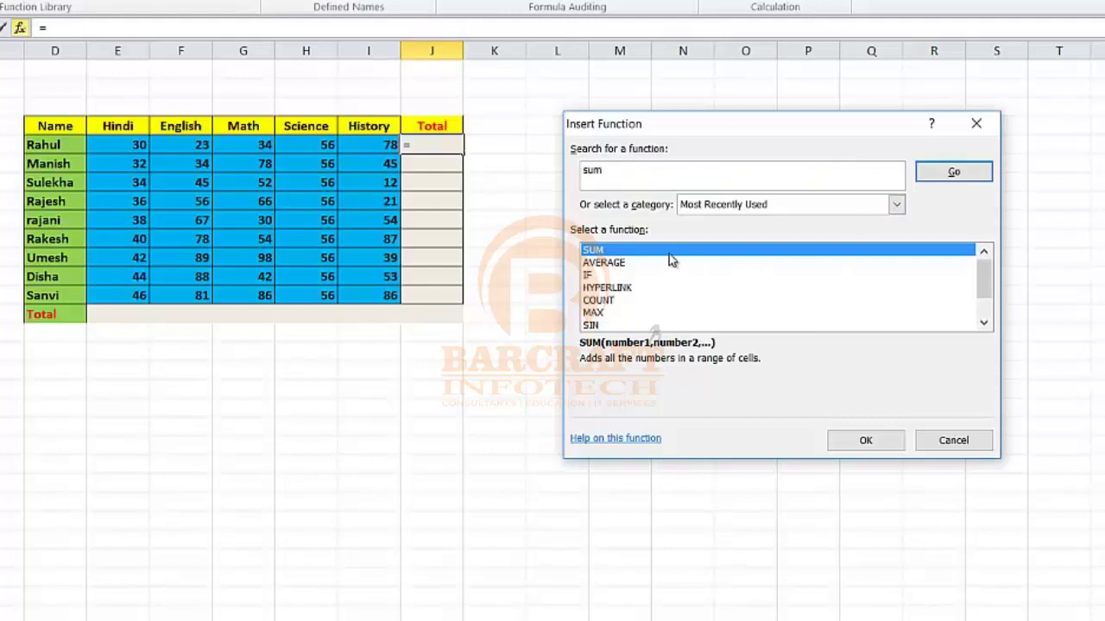
click(608, 252)
double_click(609, 252)
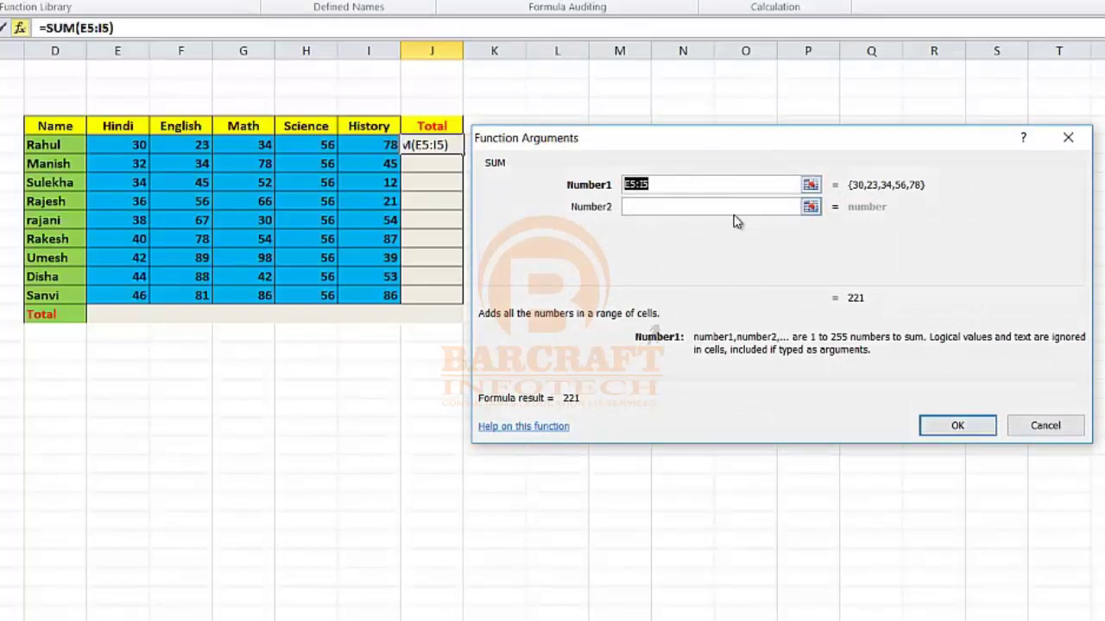
Reset the Number1 range to Rahul's marks E5:I5 and confirm, entering =SUM(E5:I5) showing 221.
click(677, 184)
drag(682, 145, 722, 148)
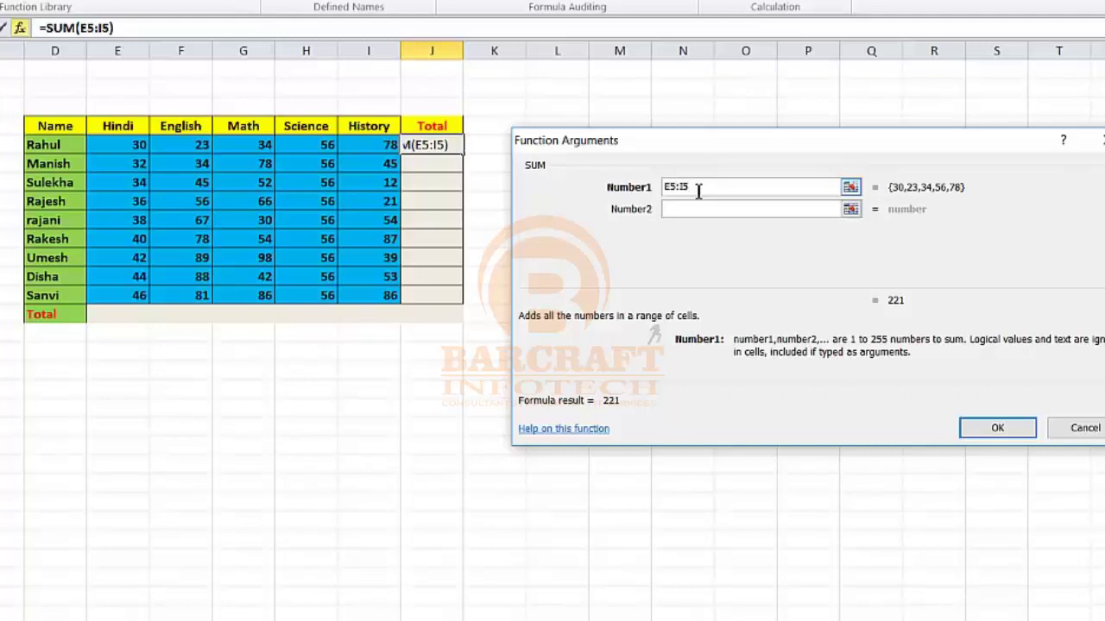
drag(699, 190, 661, 189)
key(BackSpace)
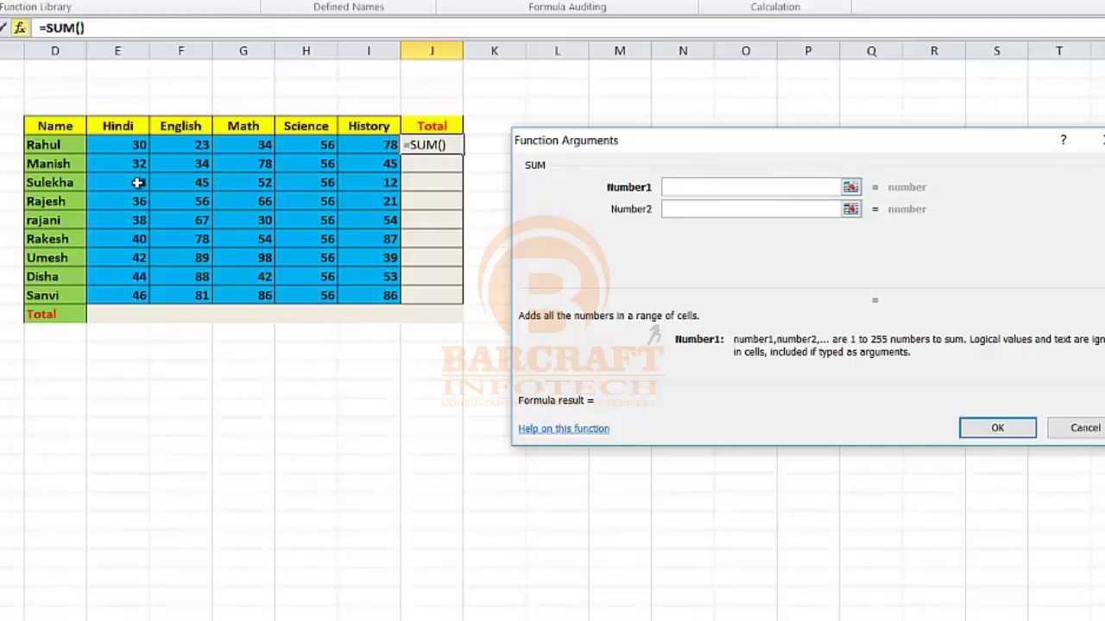
drag(119, 145, 368, 144)
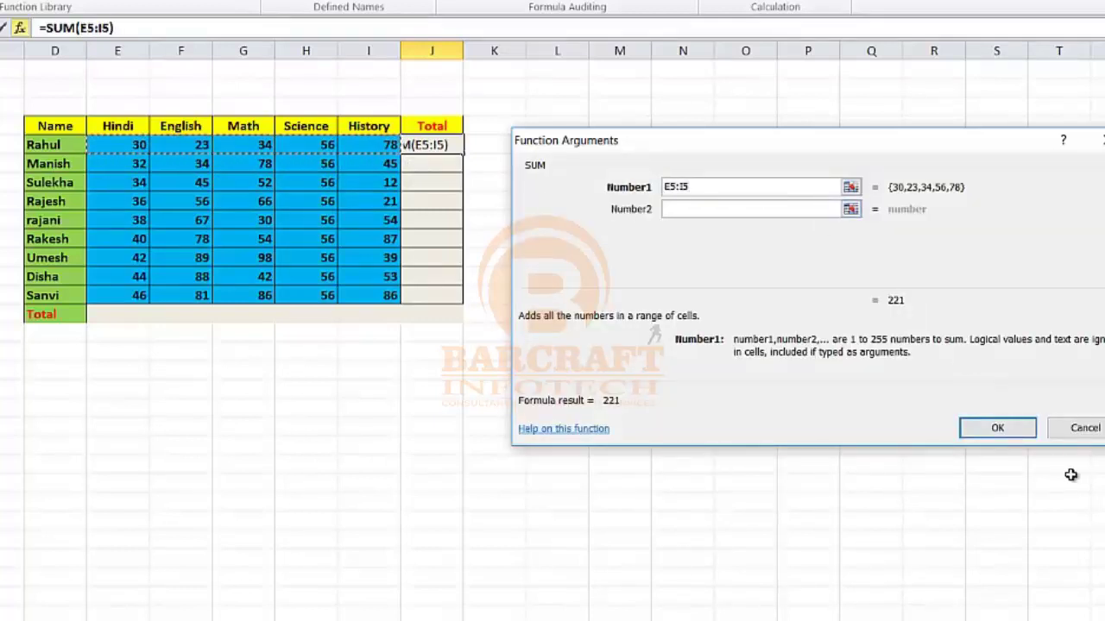
click(998, 426)
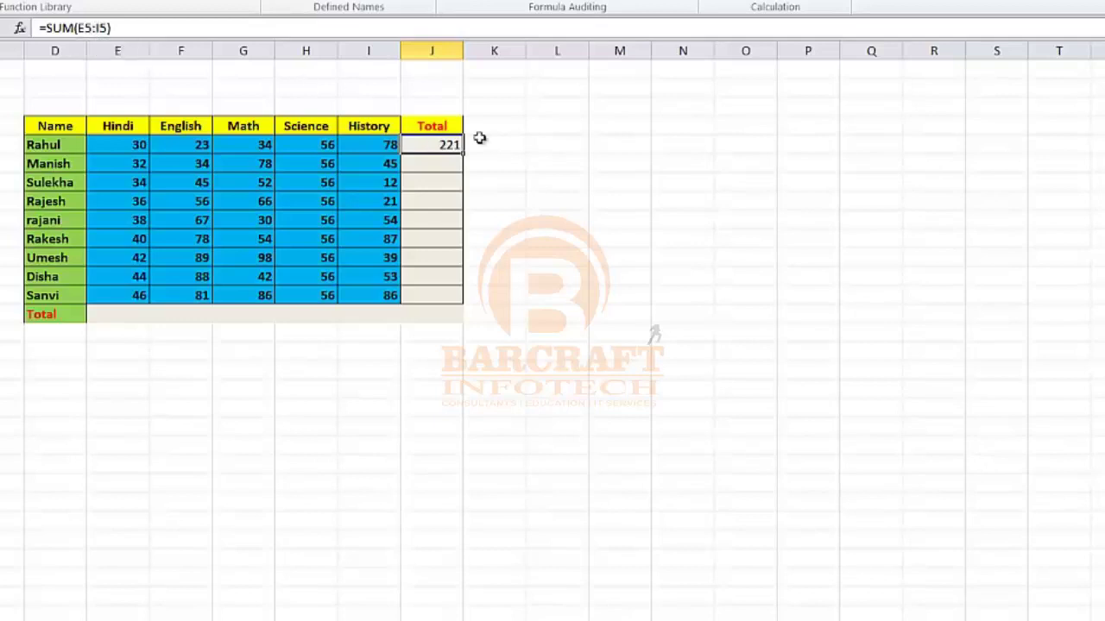
Fill Rahul's SUM formula down the Total column, giving 245, 199, 235, 245, 315, 324, 283, 355.
drag(463, 153, 449, 296)
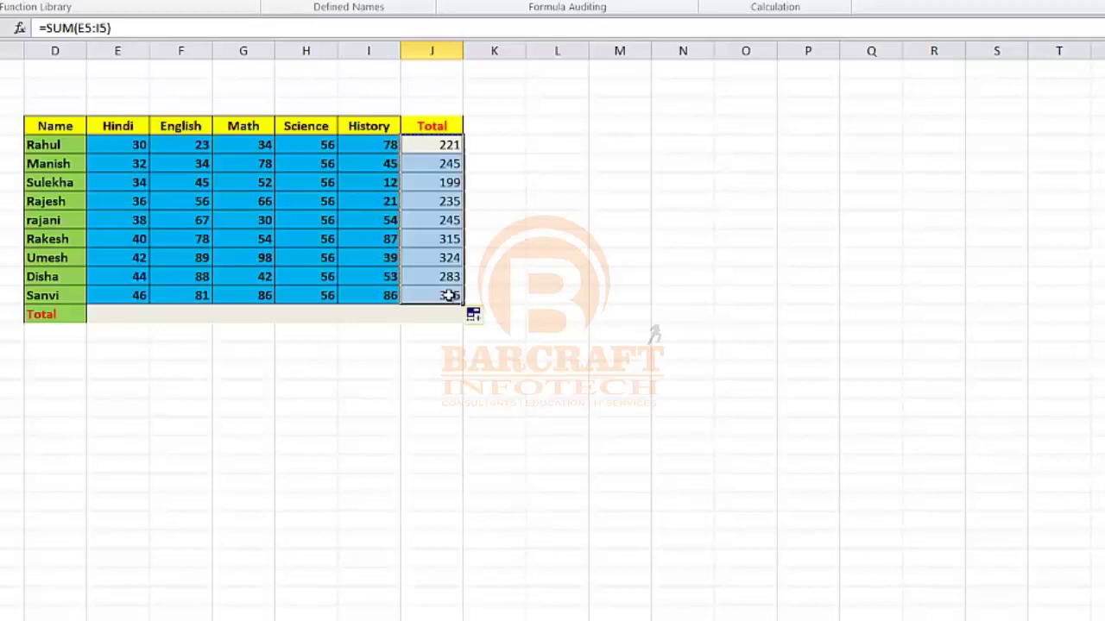
click(535, 181)
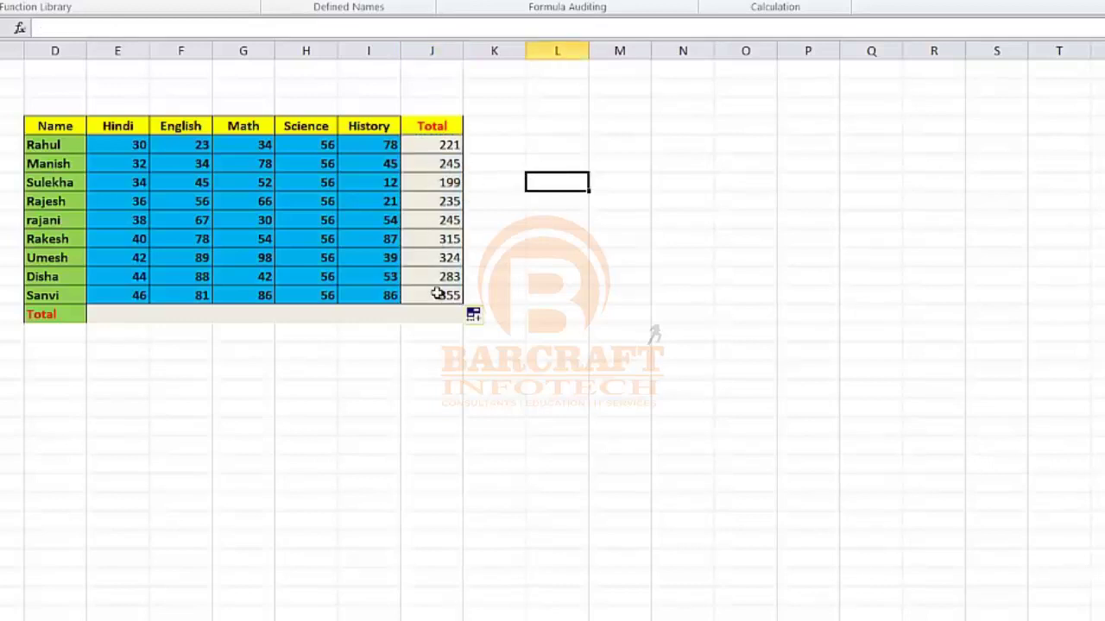